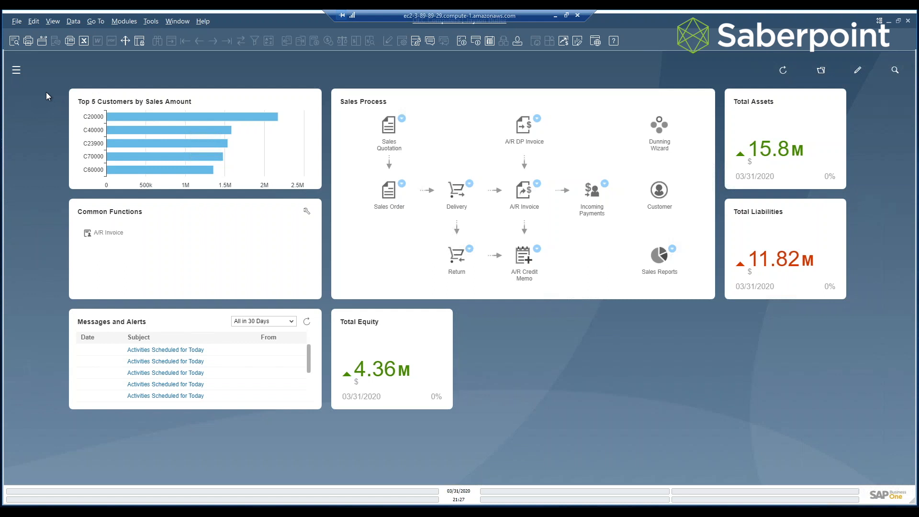
- Enable Use Shipped Goods Account for Customer in the business partner section of General Settings and save the settings
left_click(17, 70)
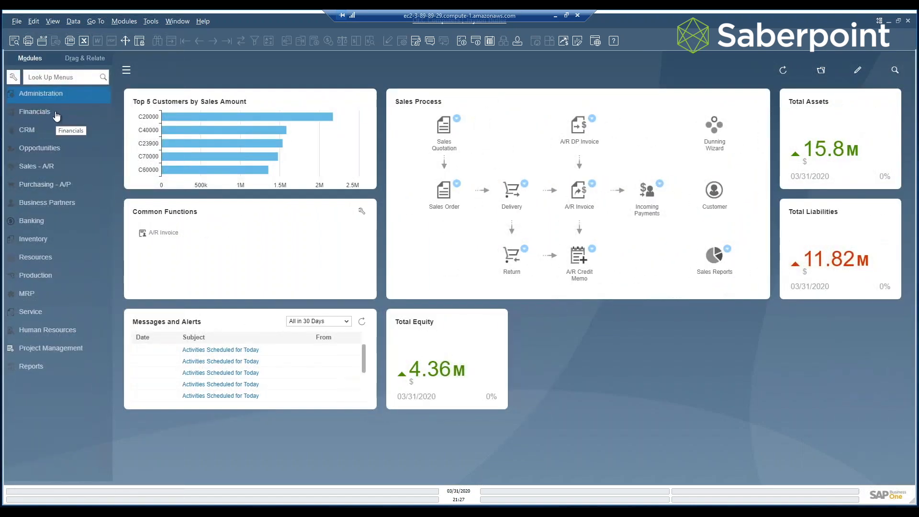
left_click(40, 98)
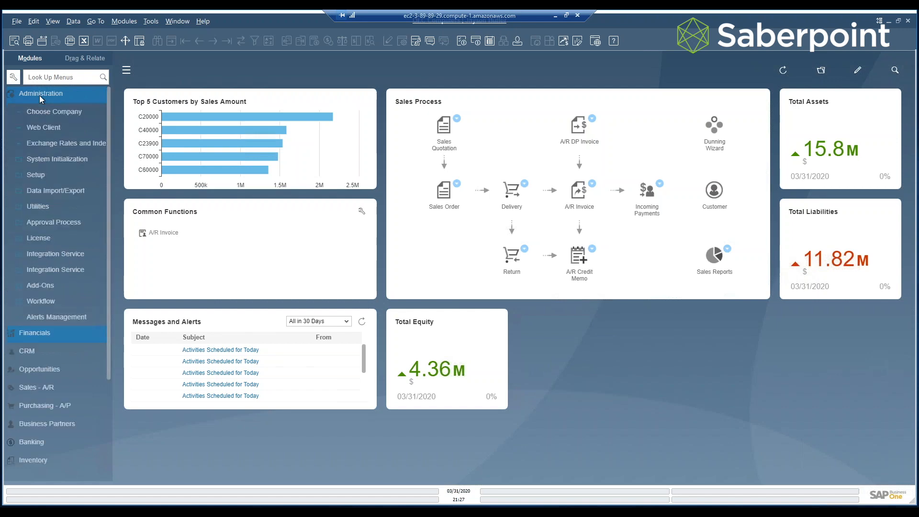
left_click(41, 159)
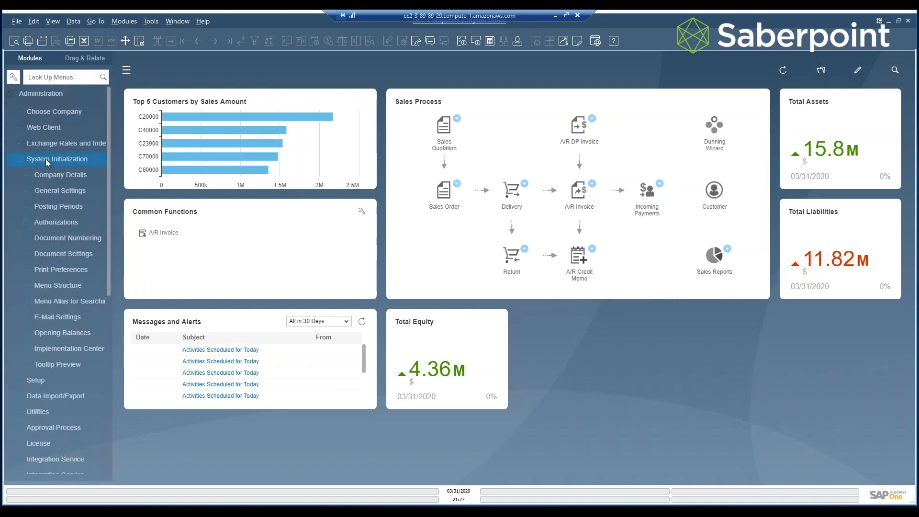
left_click(71, 192)
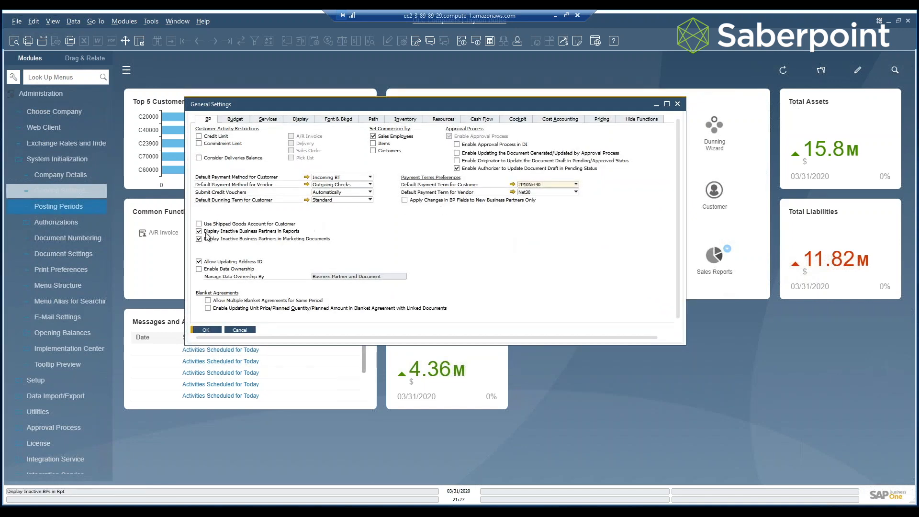
left_click(198, 230)
left_click(204, 329)
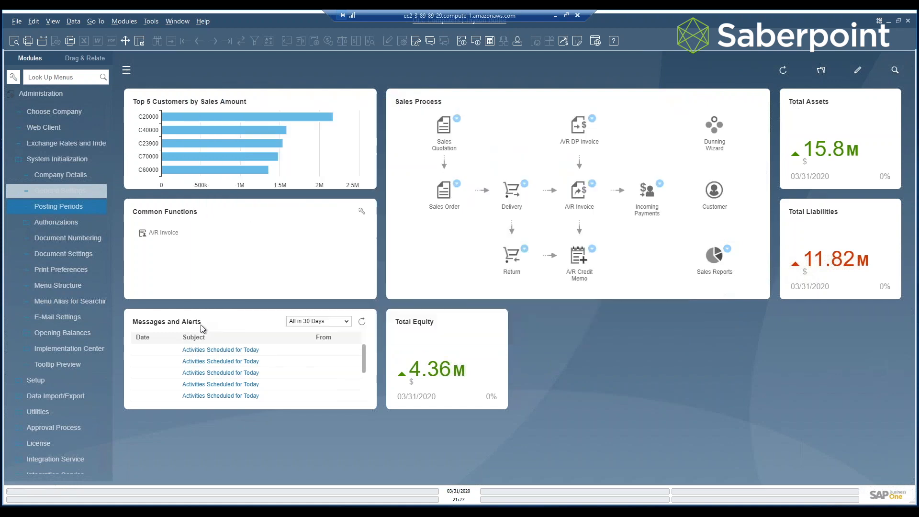
- Look up customer ABC in Business Partner Master Data and check the Use Shipped Goods Account option in its accounting settings
left_click(57, 160)
left_click(38, 95)
left_click(64, 209)
left_click(64, 221)
left_click(213, 41)
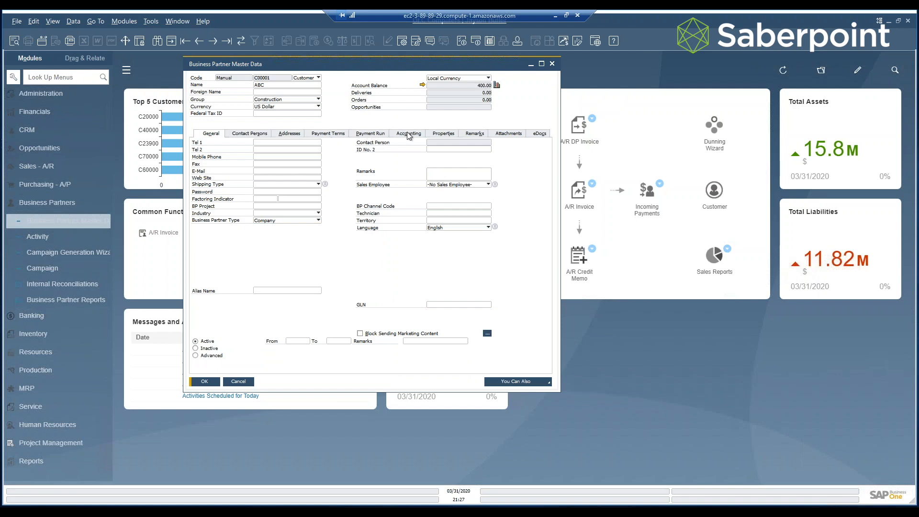
left_click(408, 135)
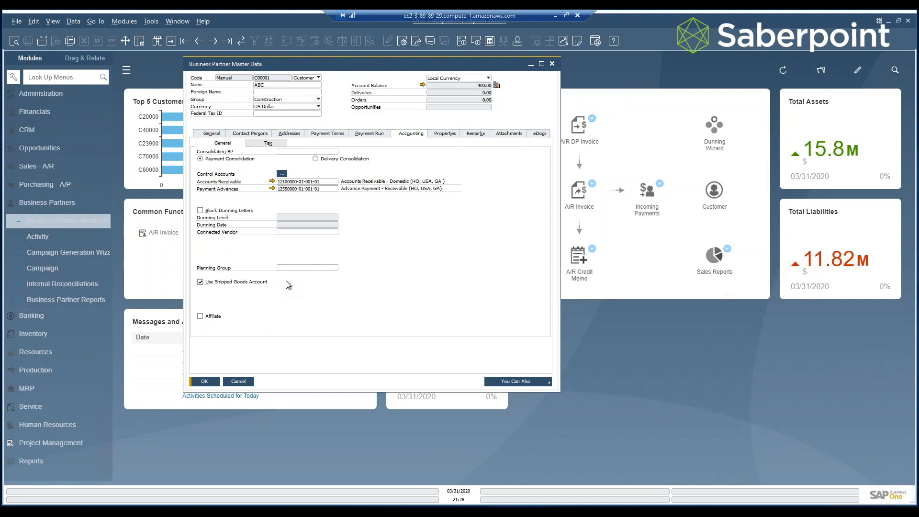
left_click(238, 381)
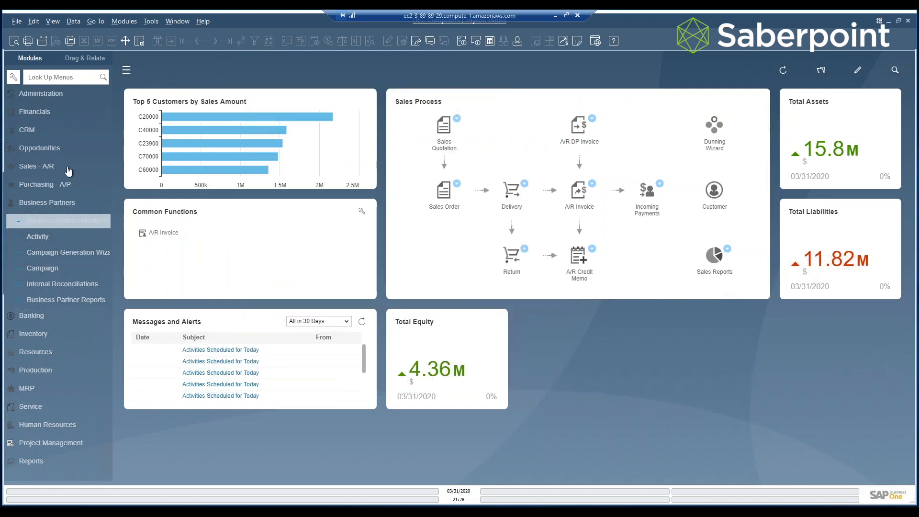
- Review the Shipped Goods Account assignment among the inventory accounts in the 2020 G/L Account Determination setup
left_click(59, 94)
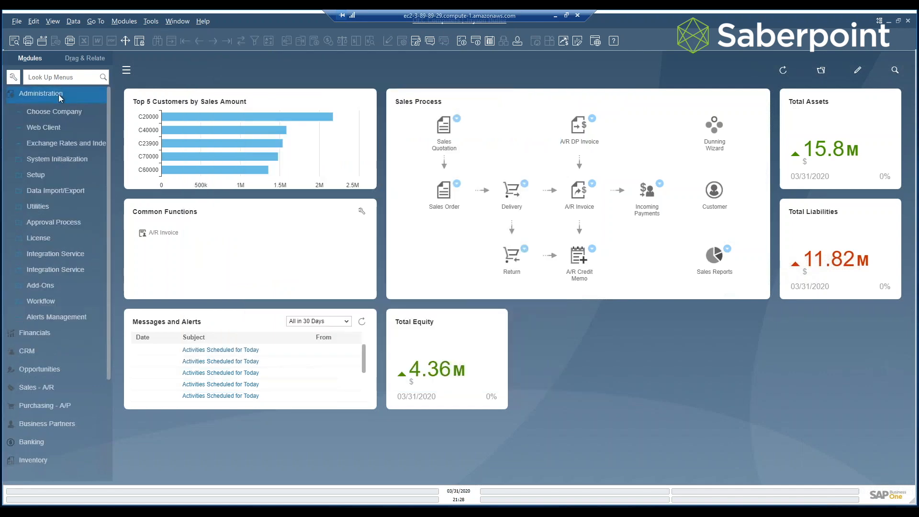
left_click(39, 175)
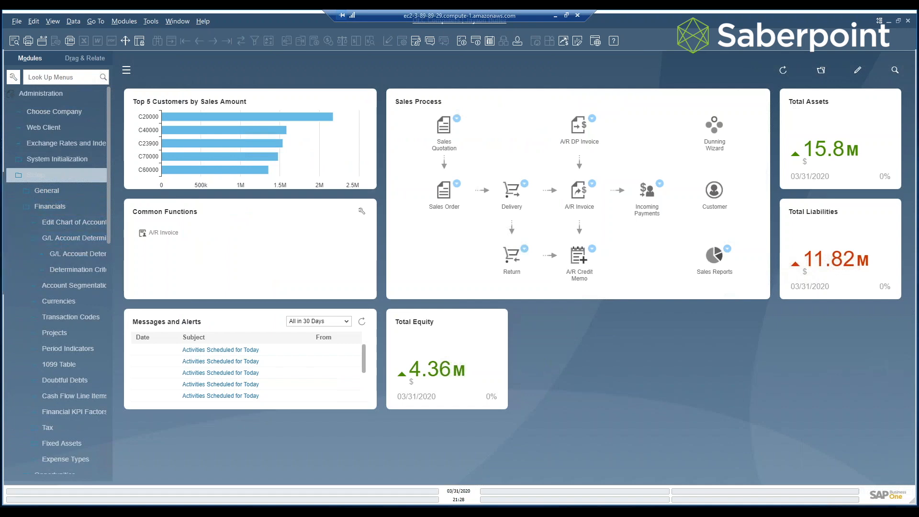
left_click(87, 254)
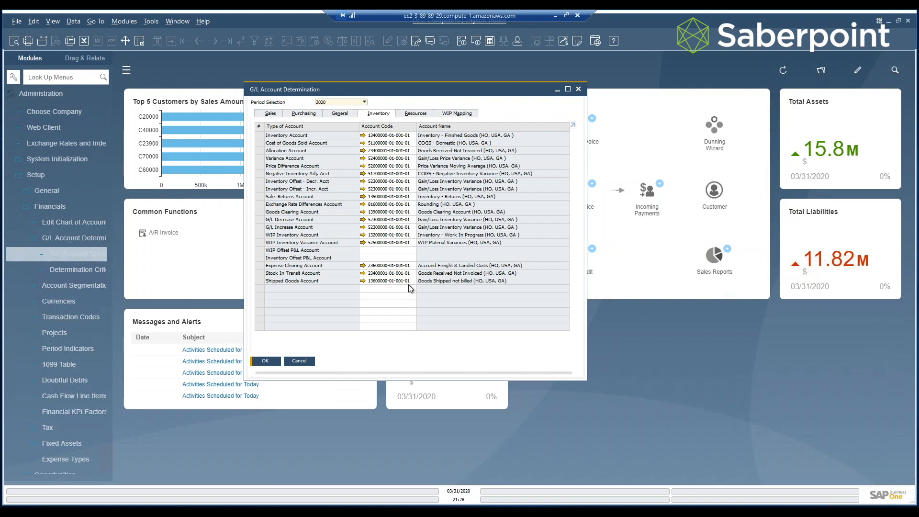
left_click(578, 89)
left_click(43, 93)
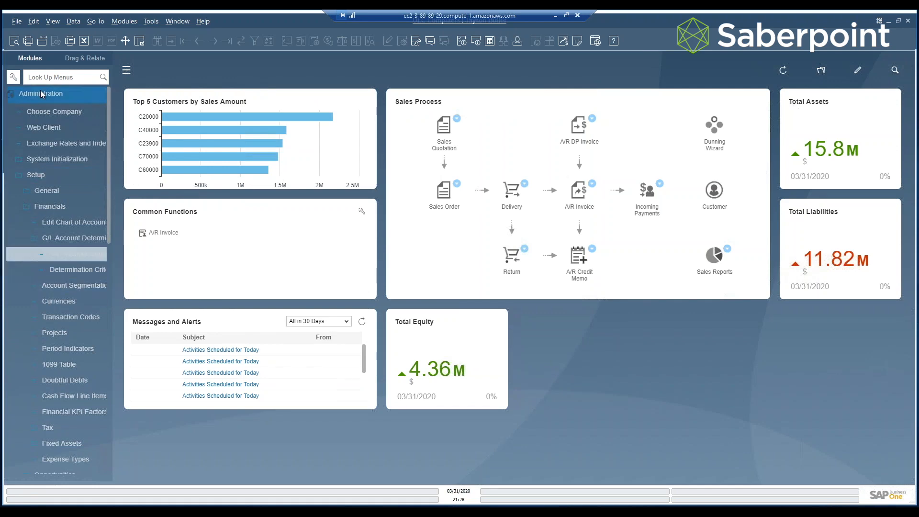
left_click(126, 70)
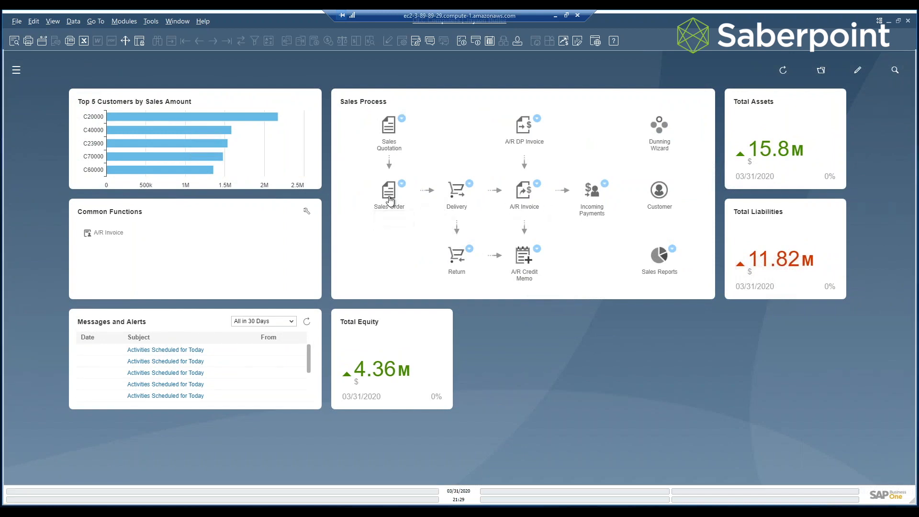
- Start a new sales order for customer ABC
left_click(389, 197)
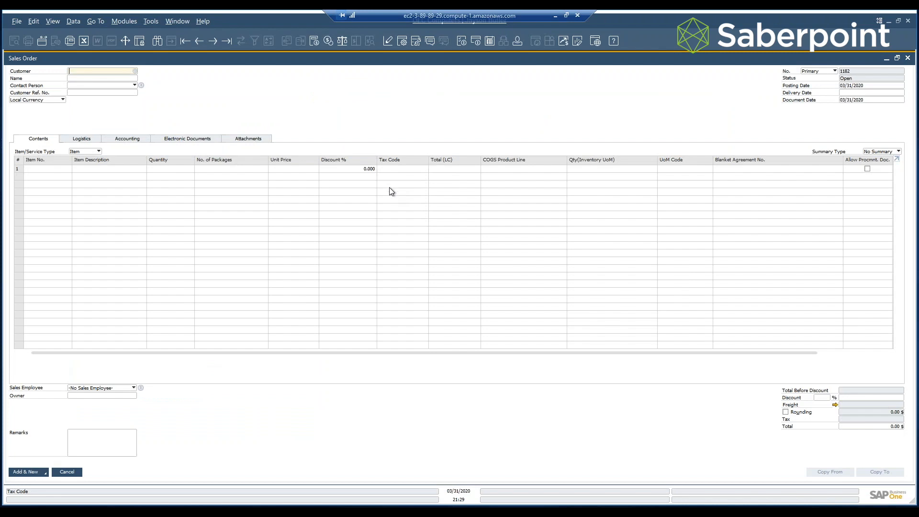
left_click(135, 71)
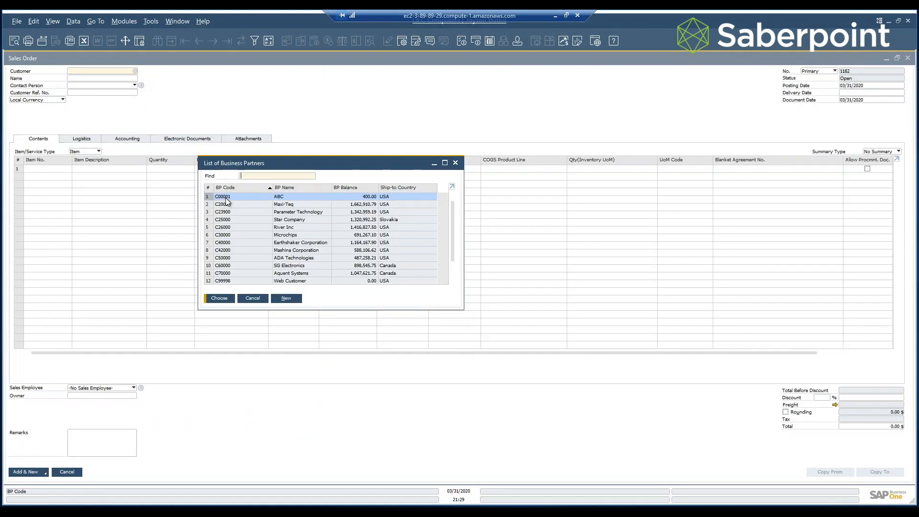
double_click(227, 202)
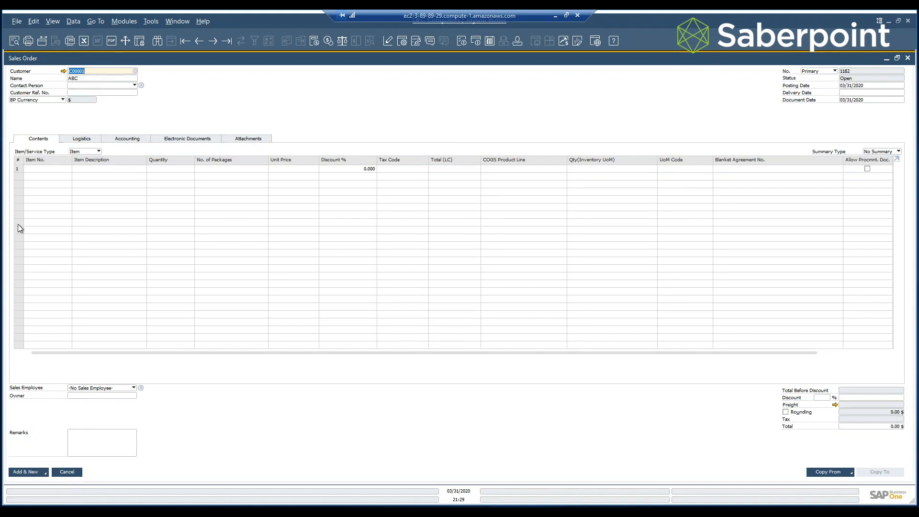
- Add item A00001 to the sales order with quantity 3 and set the delivery date to 03/31/2020
left_click(48, 169)
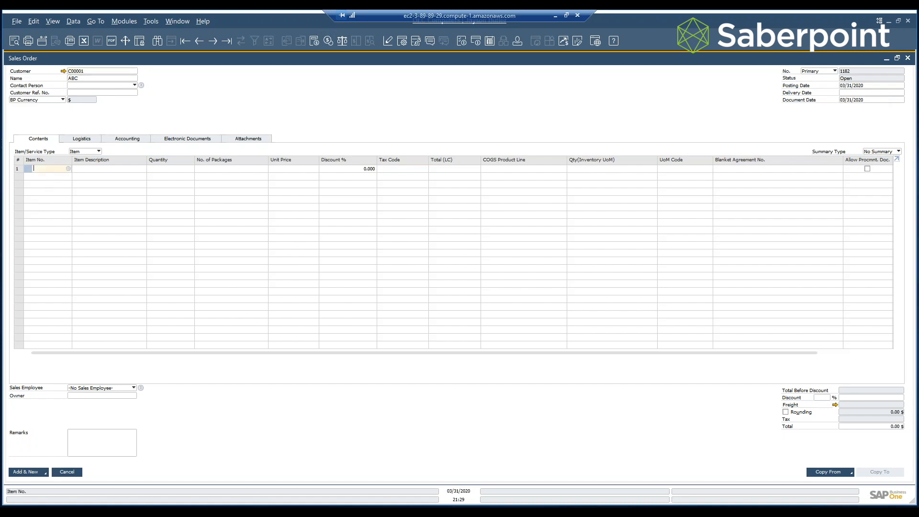
left_click(68, 168)
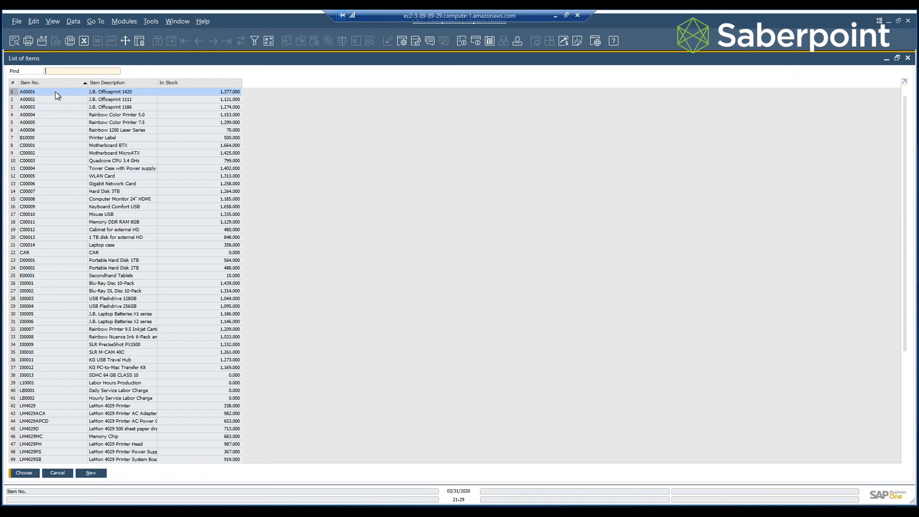
double_click(56, 91)
left_click(181, 170)
type("3")
key("Tab")
left_click(402, 172)
key("Tab")
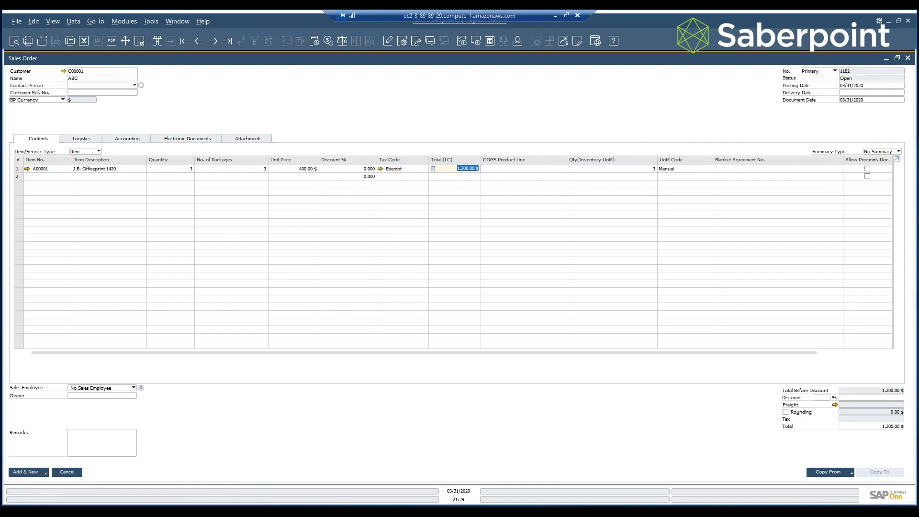
left_click(856, 94)
key("Tab")
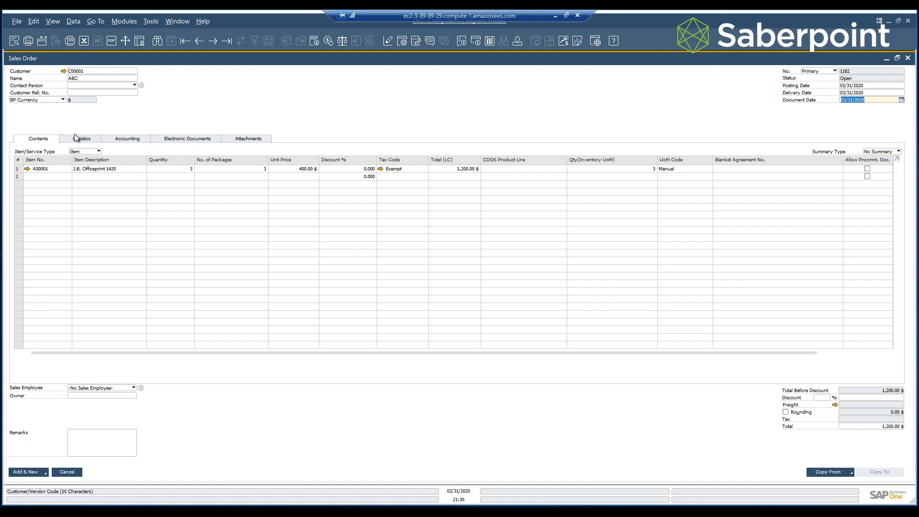
- Add the sales order and post a delivery based on it
left_click(25, 471)
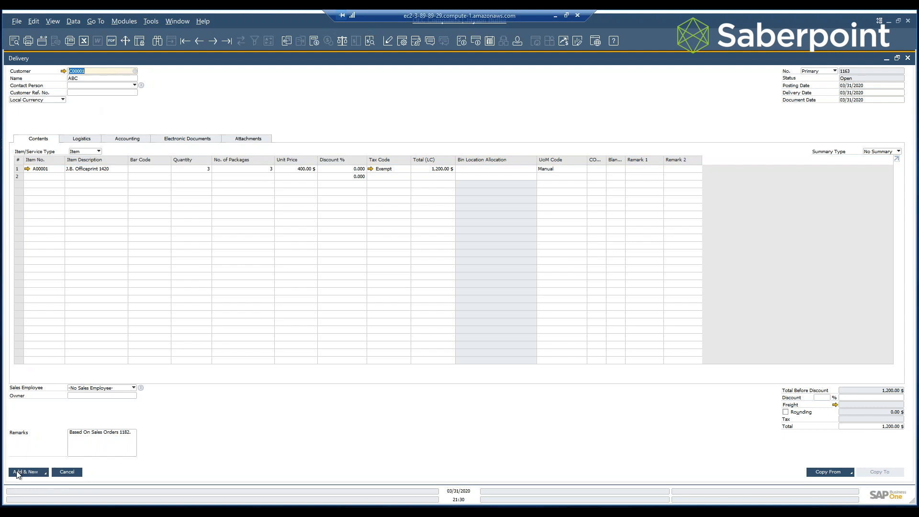
left_click(17, 473)
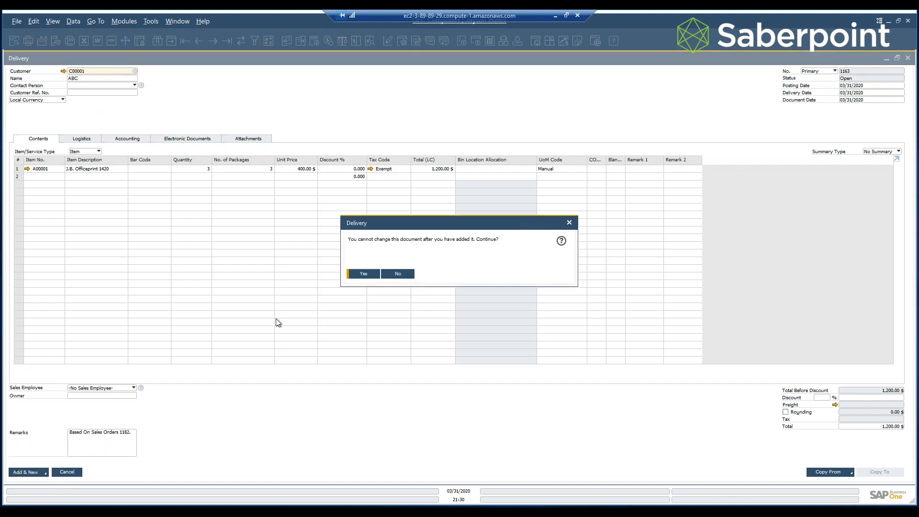
left_click(363, 275)
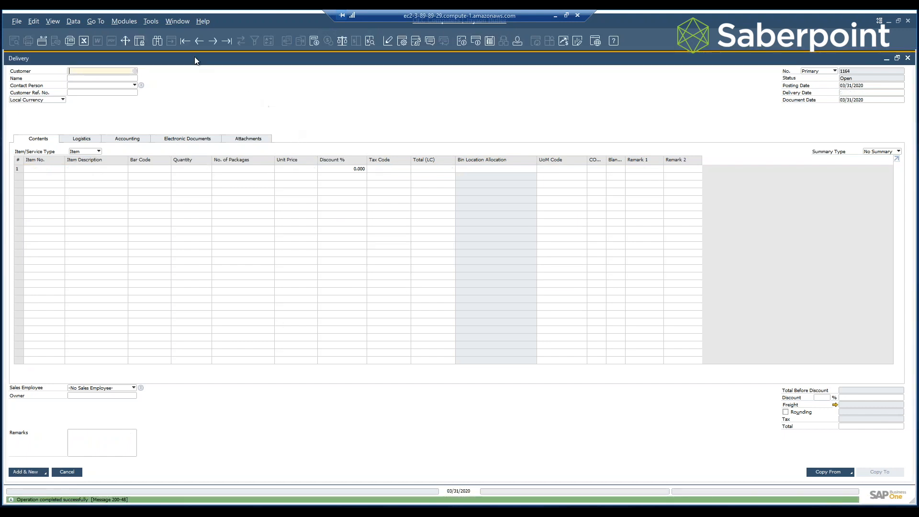
- Reopen the posted delivery and examine the debit and credit accounts in its journal entry
left_click(195, 43)
right_click(350, 107)
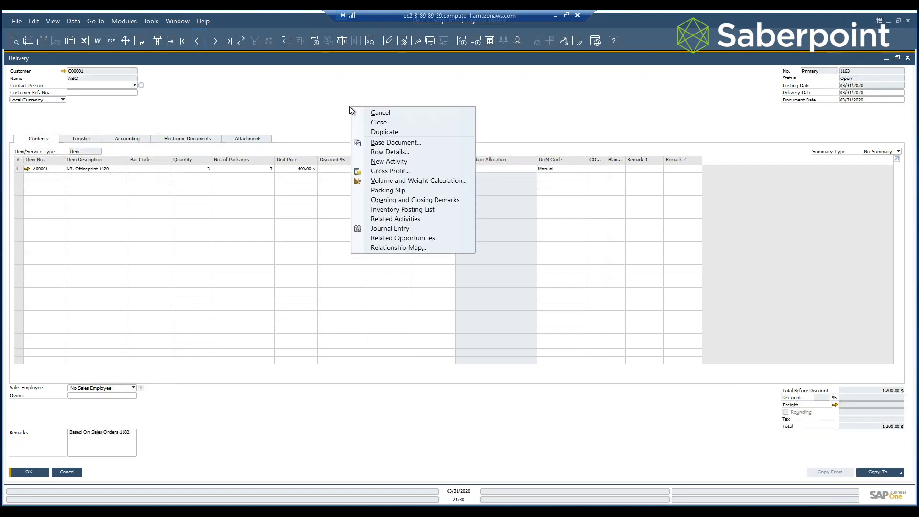
left_click(408, 228)
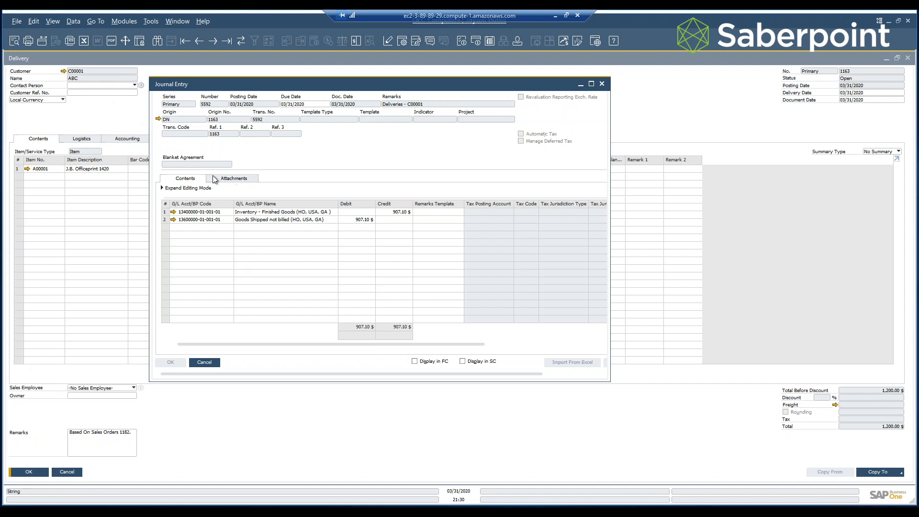
left_click(602, 84)
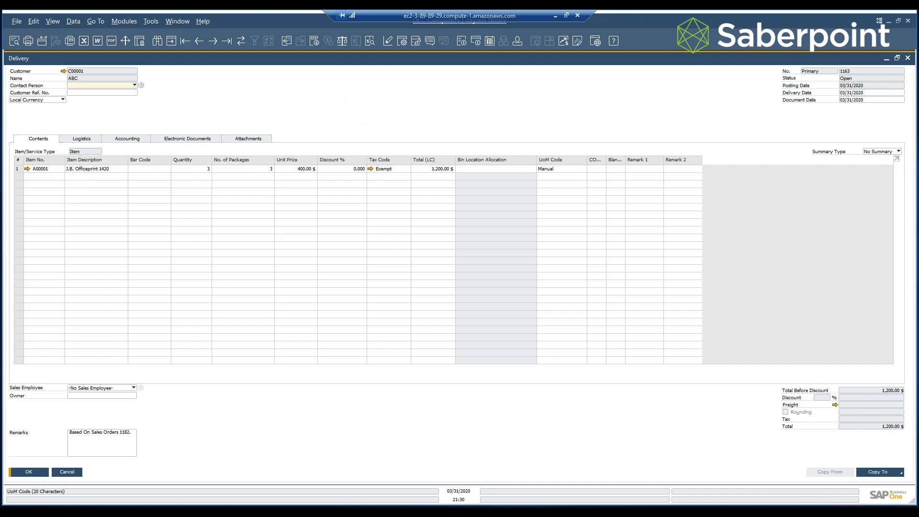
- Copy the delivery to an A/R invoice and post the invoice
left_click(880, 473)
left_click(880, 464)
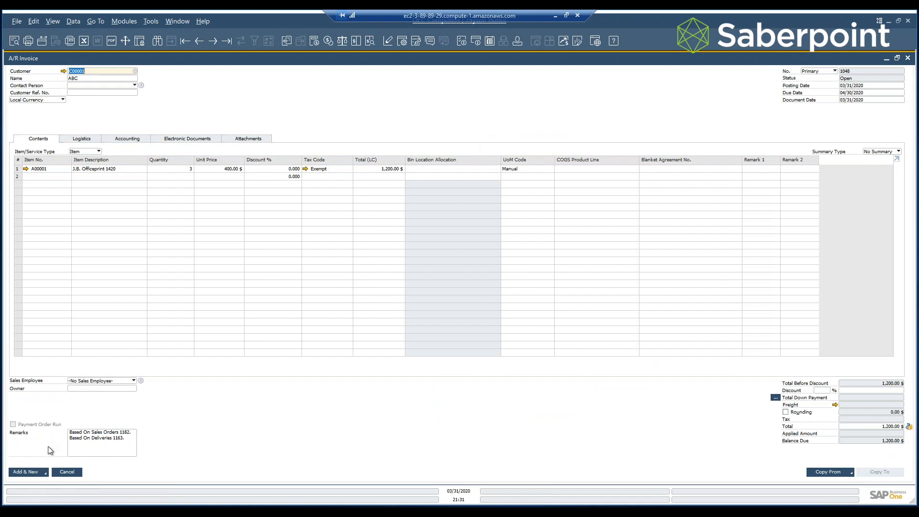
left_click(26, 472)
left_click(363, 274)
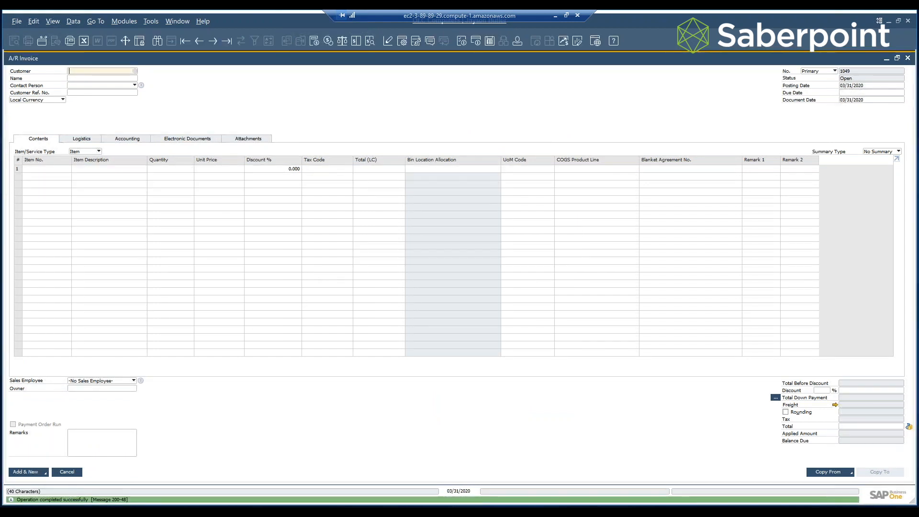
- Reopen the posted A/R invoice and examine the account postings in its journal entry
left_click(197, 43)
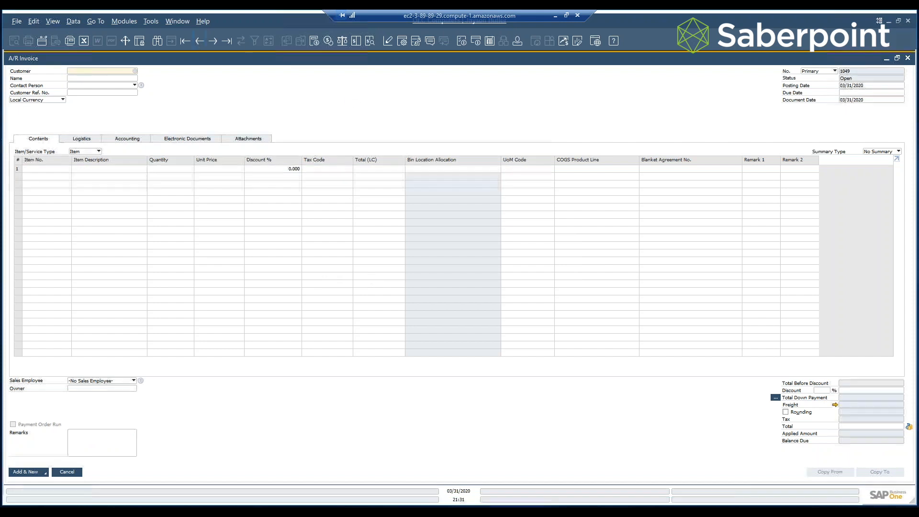
right_click(311, 107)
left_click(359, 233)
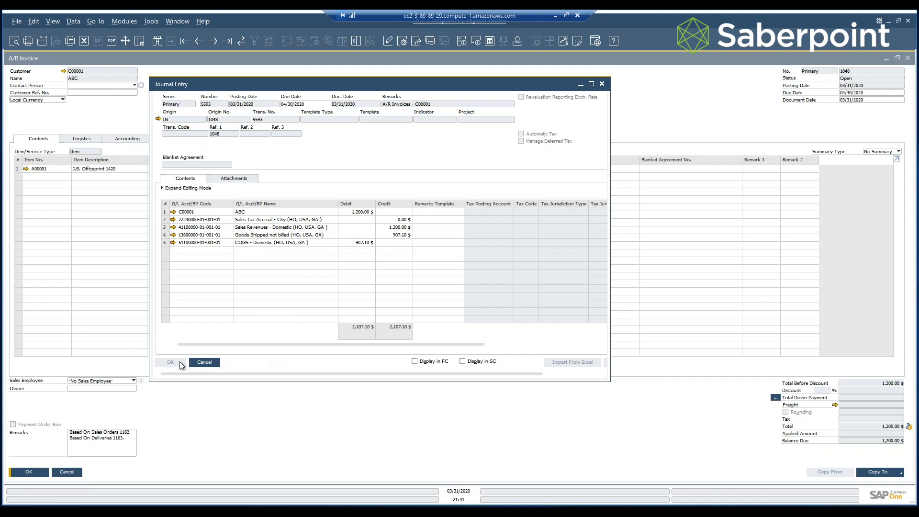
left_click(205, 362)
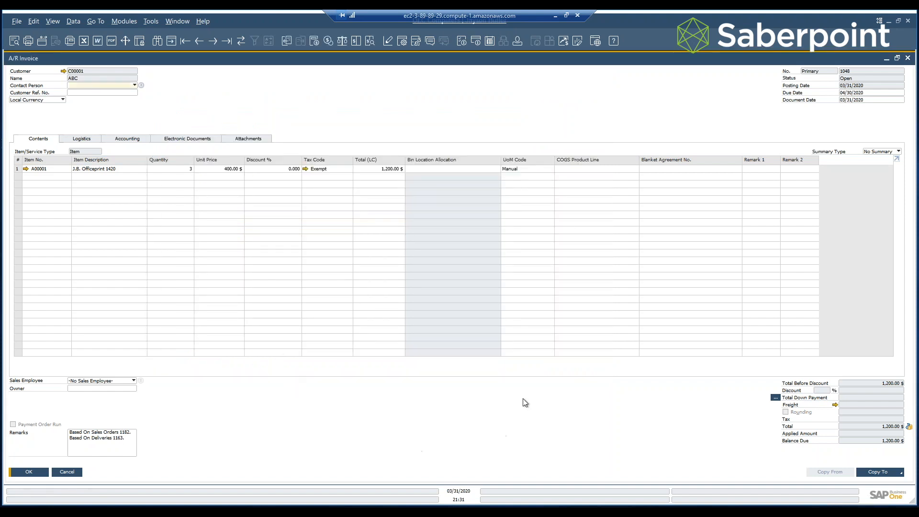